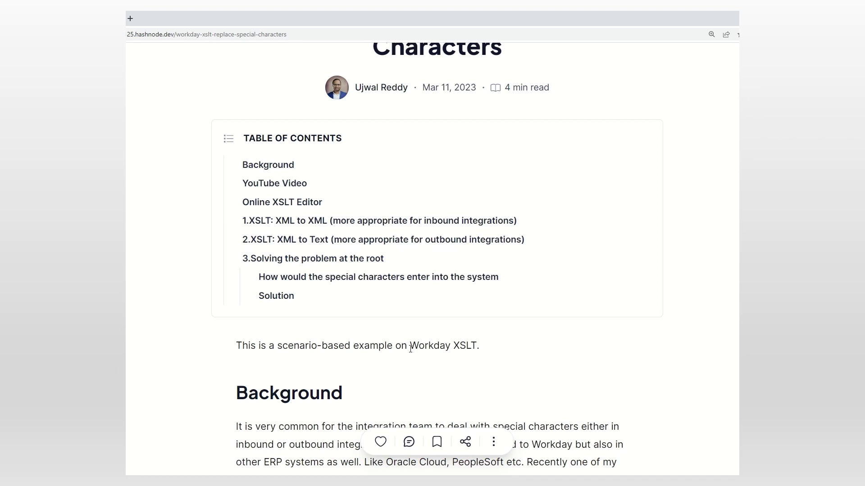
- Review the article's introduction and background, and open the freeformatter.com XSL transformer link under Online XSLT Editor
scroll(410, 348, down, 5)
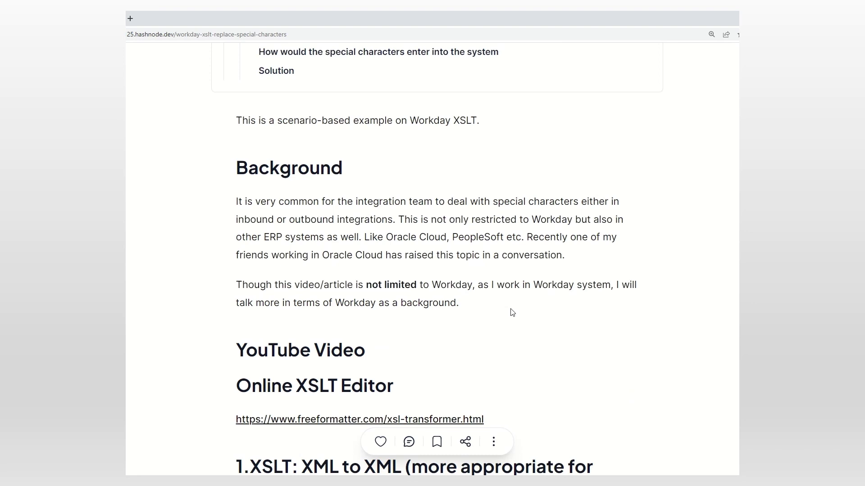
scroll(513, 313, up, 3)
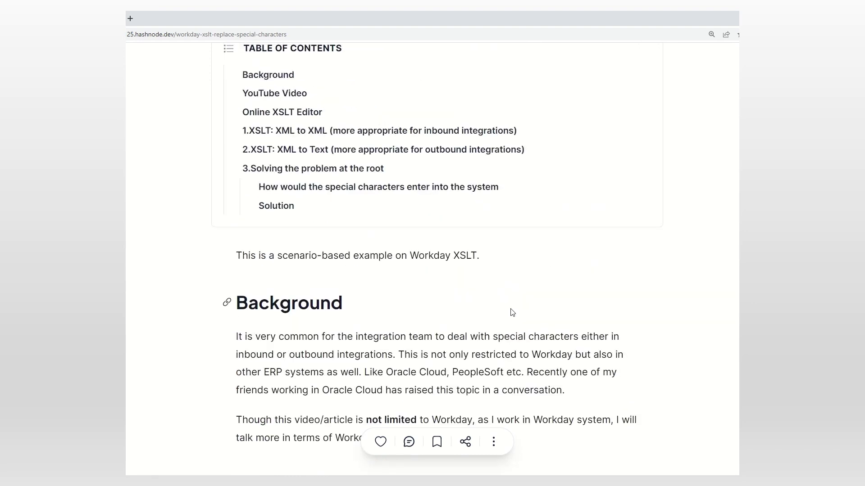
scroll(513, 312, down, 3)
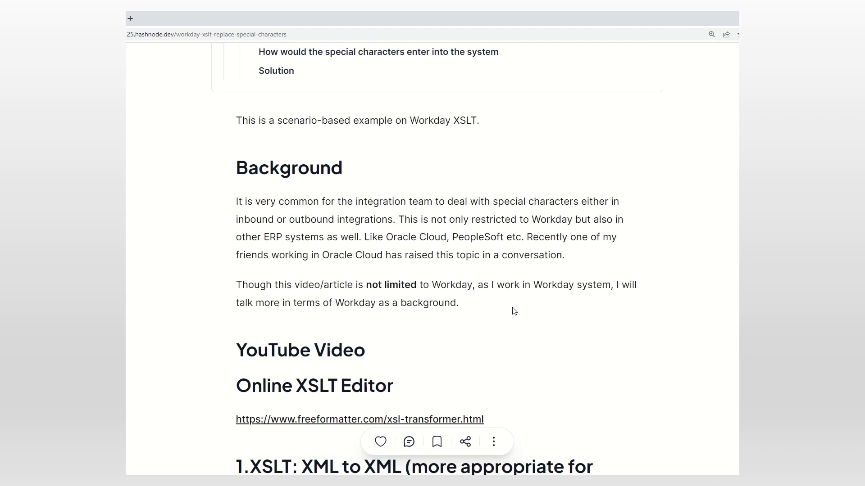
scroll(513, 310, down, 5)
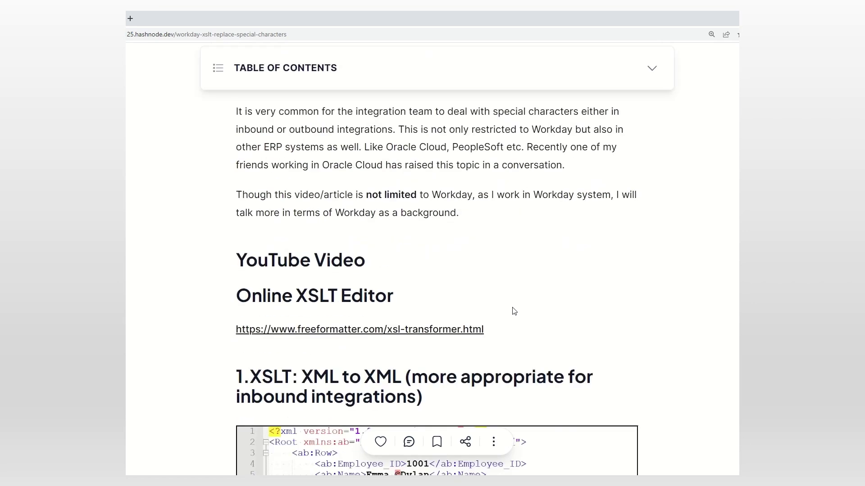
scroll(560, 283, up, 2)
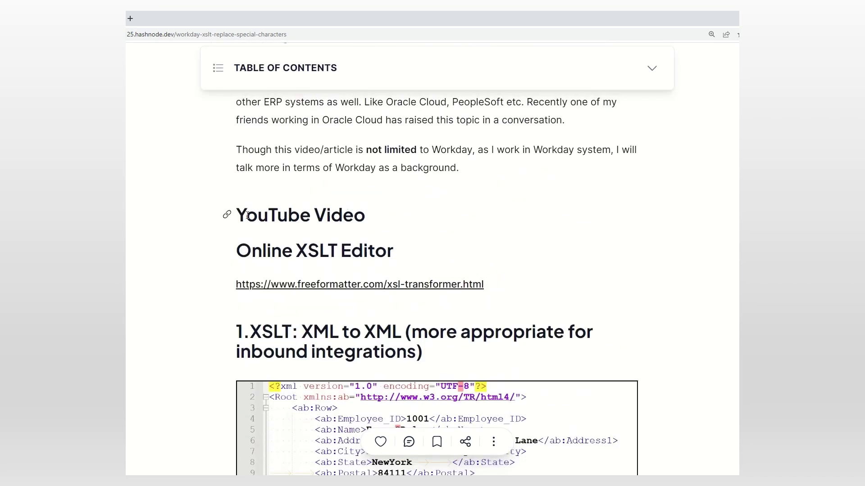
drag(235, 215, 391, 216)
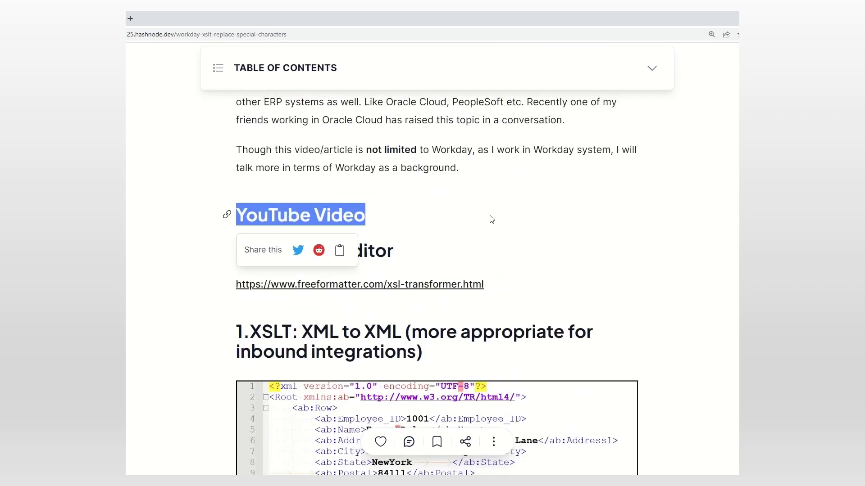
click(383, 218)
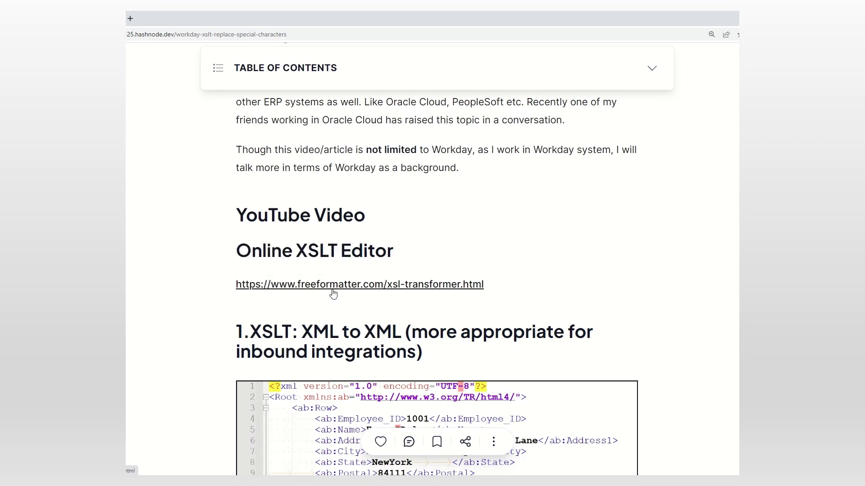
click(380, 292)
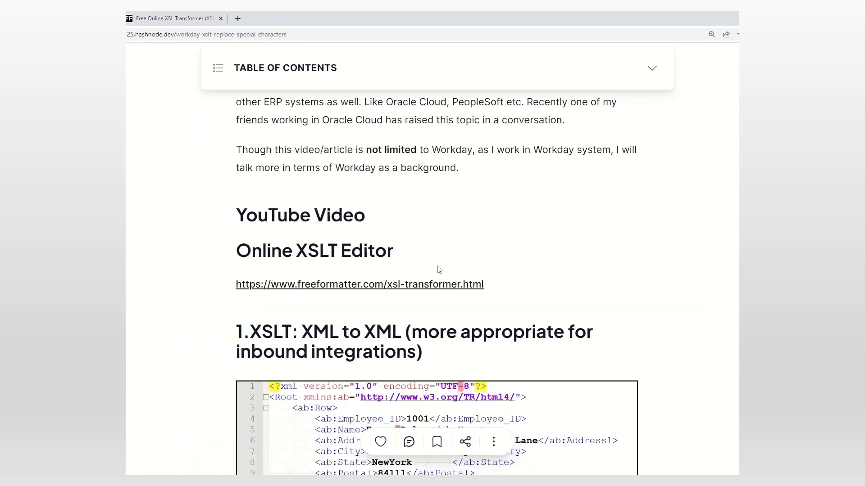
- Copy the sample XML code from the article's section "1.XSLT: XML to XML (more appropriate for inbound integrations)"
scroll(495, 254, down, 3)
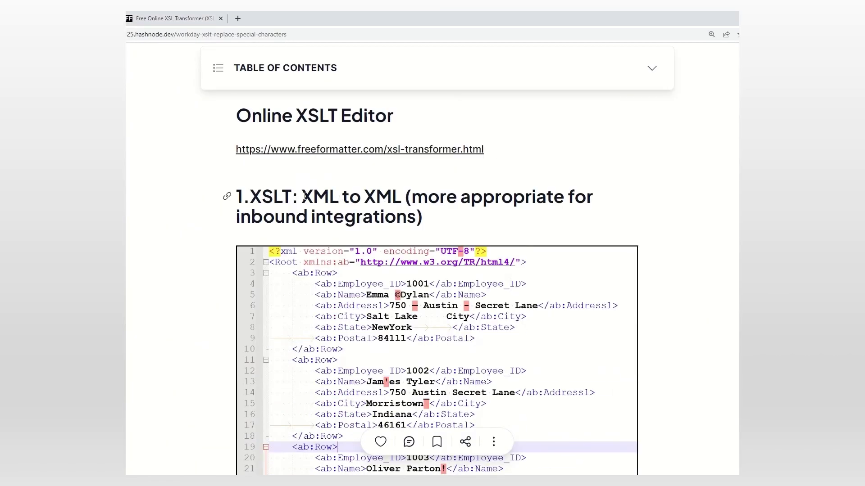
scroll(536, 206, down, 3)
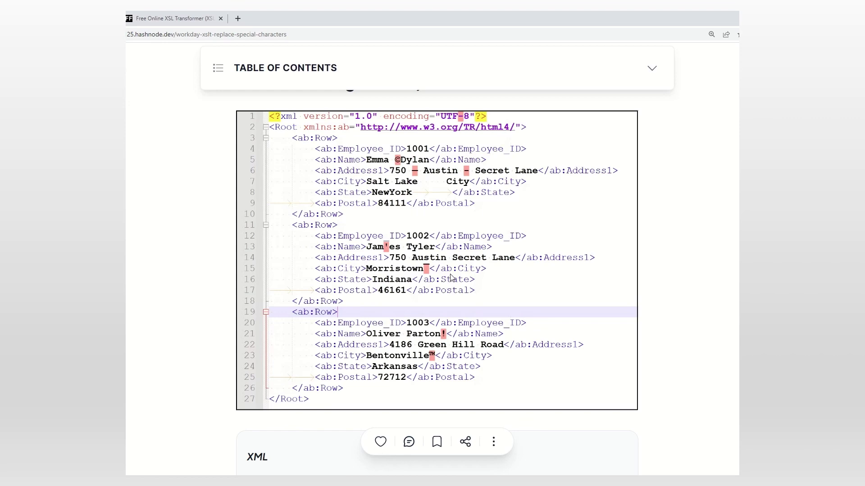
scroll(451, 277, down, 5)
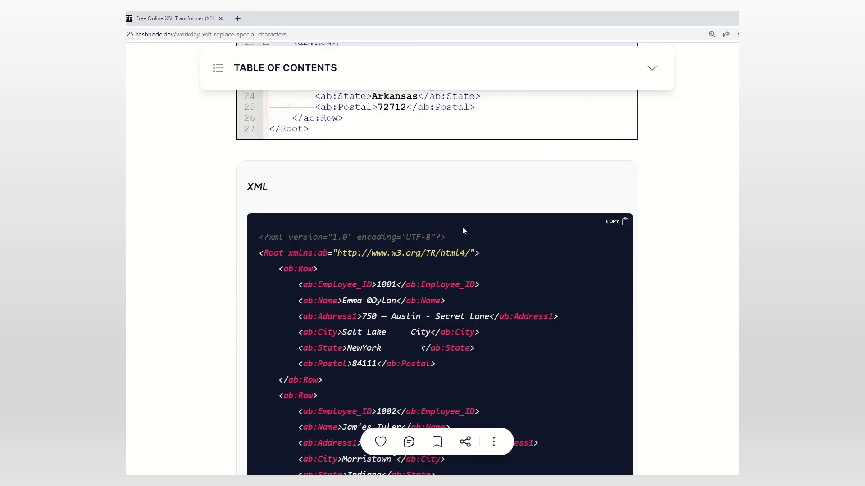
scroll(463, 230, up, 4)
scroll(489, 309, down, 5)
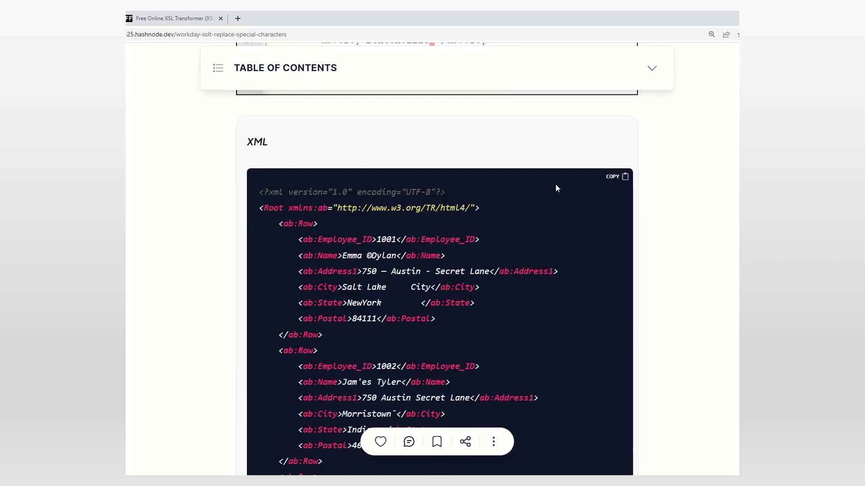
scroll(447, 223, up, 5)
scroll(450, 333, down, 5)
double_click(257, 141)
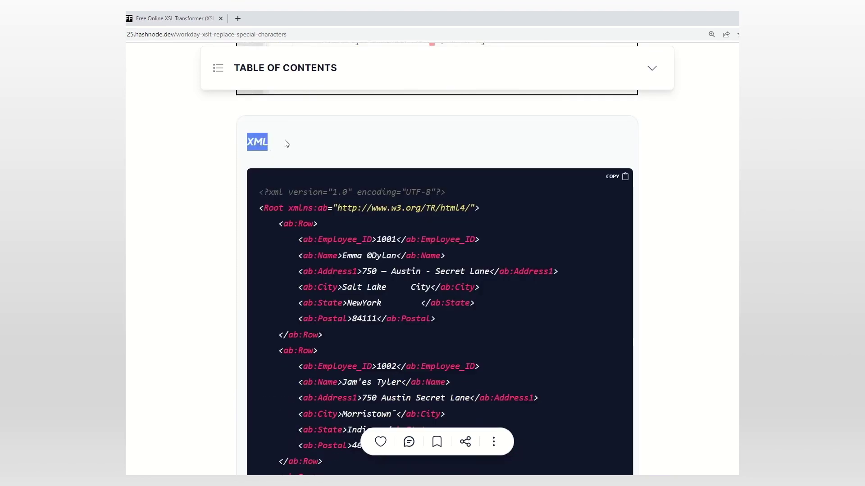
click(619, 178)
- Switch to the XSL Transformer page and paste the sample XML as its XML document
click(199, 22)
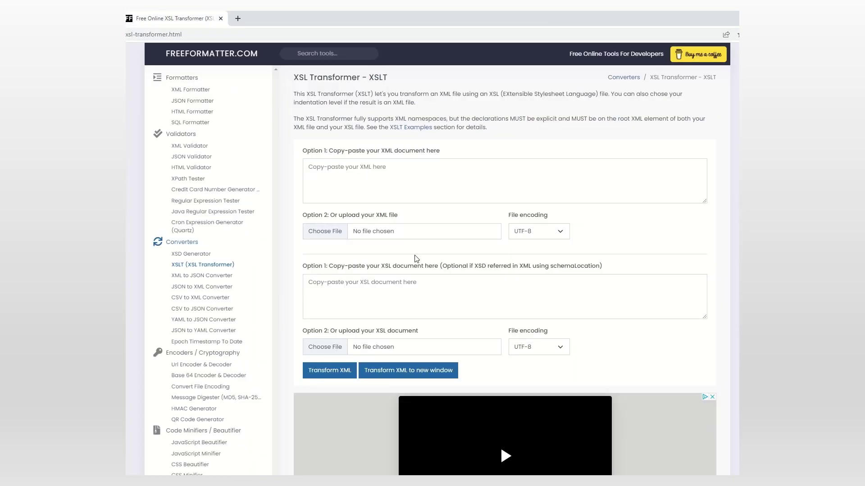
click(455, 175)
key(ctrl+v)
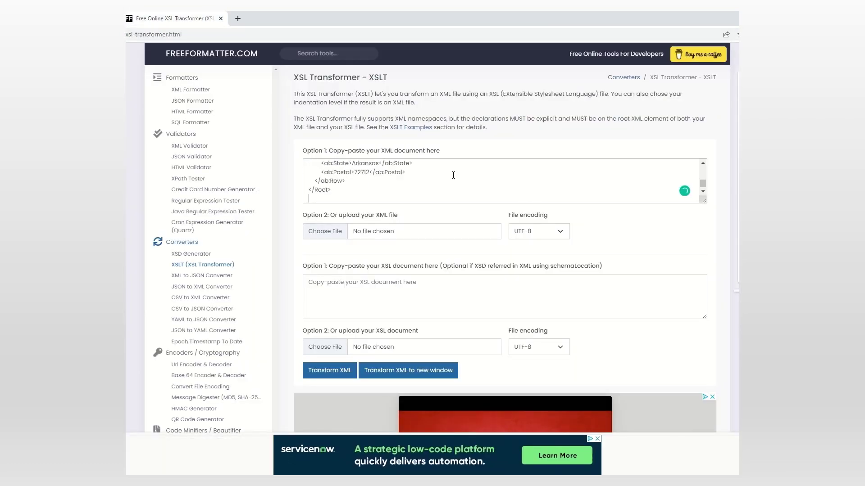
- Return to the article and copy the XSLT stylesheet code given below the sample XML
key(alt+Tab)
scroll(441, 352, down, 9)
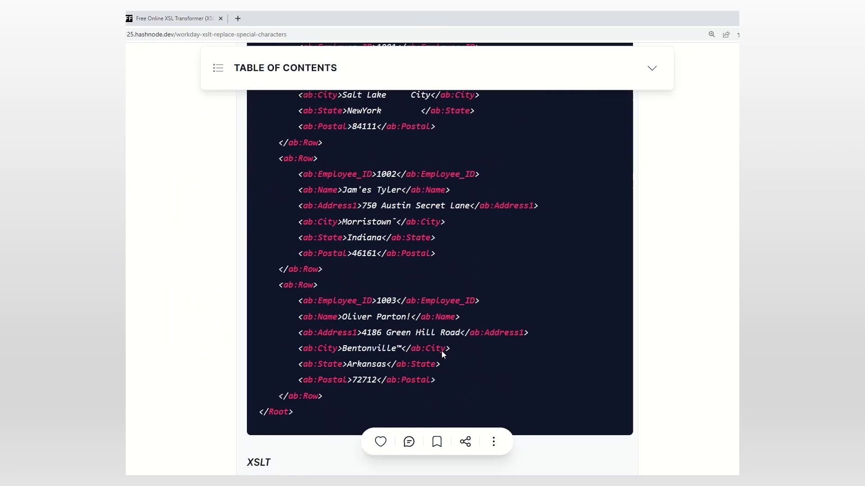
scroll(537, 338, down, 4)
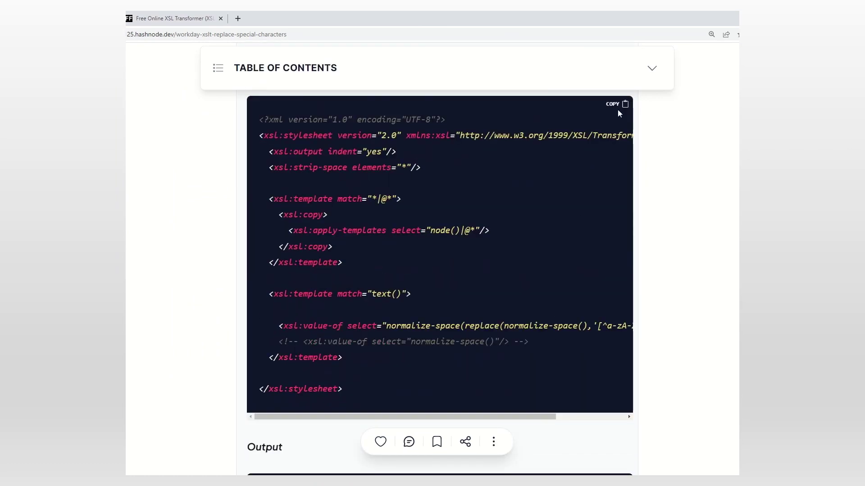
click(618, 105)
- Paste the stylesheet as the XSL document in the XSL Transformer, transform the XML and review the transformed document
key(alt+Tab)
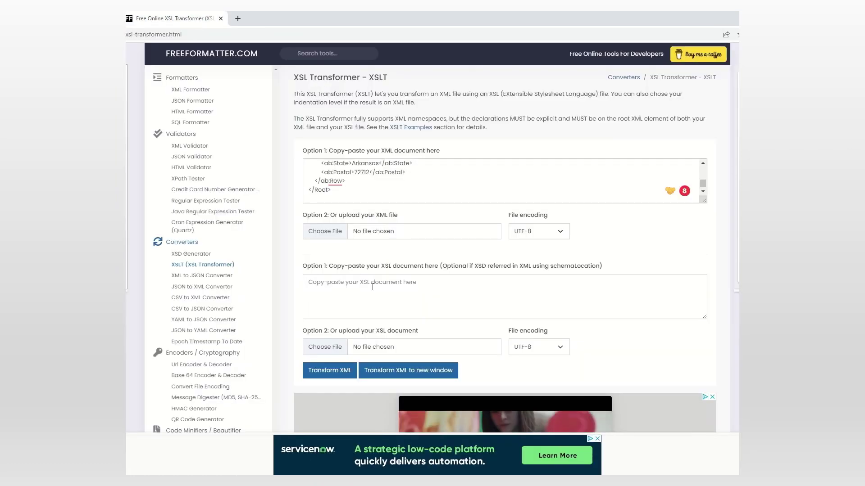
click(372, 286)
key(ctrl+v)
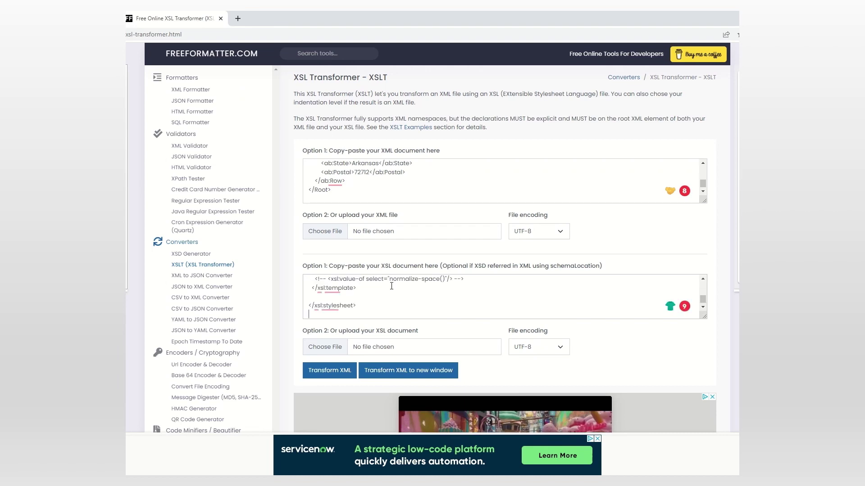
click(323, 376)
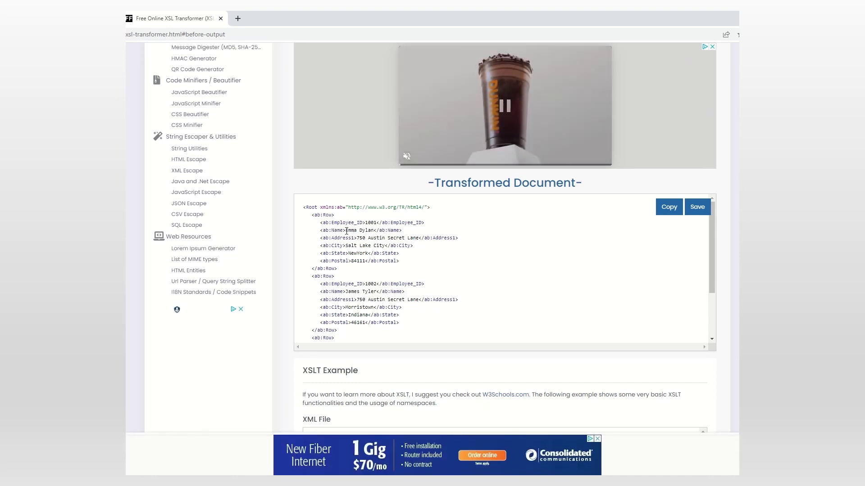
scroll(395, 286, down, 3)
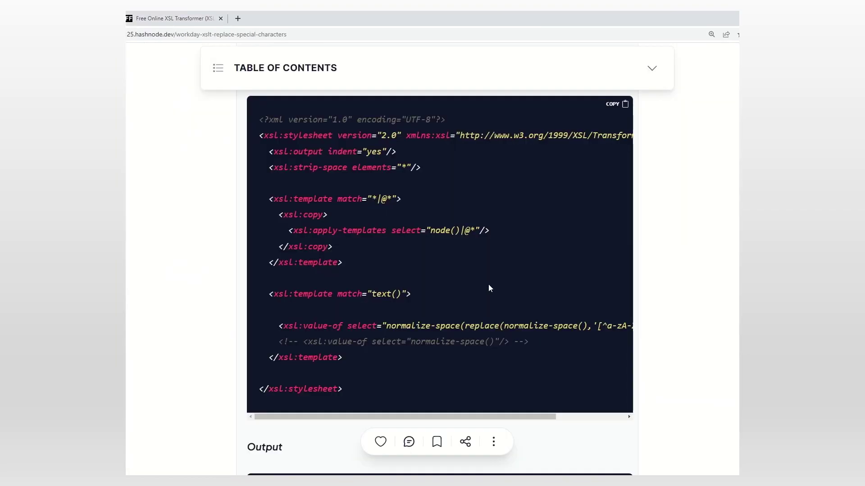
- Examine the article's expected output, the before-and-after comparison image and the special characters highlighted in the source XML
scroll(686, 255, down, 20)
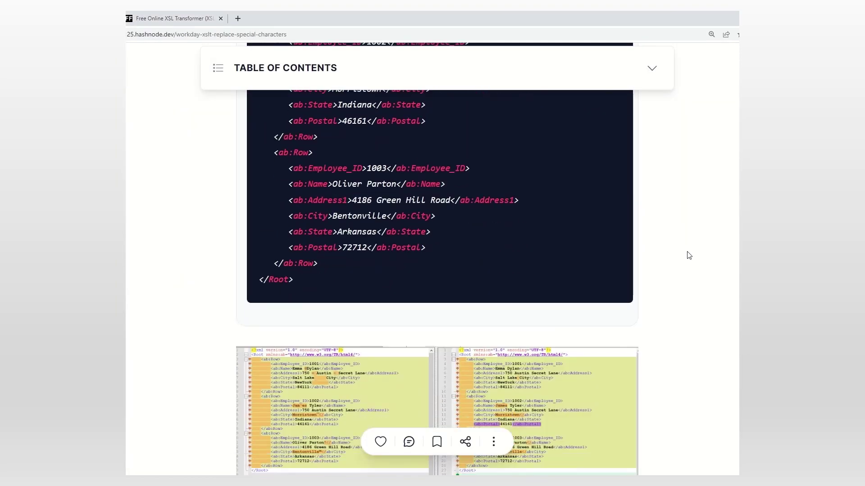
scroll(687, 255, up, 5)
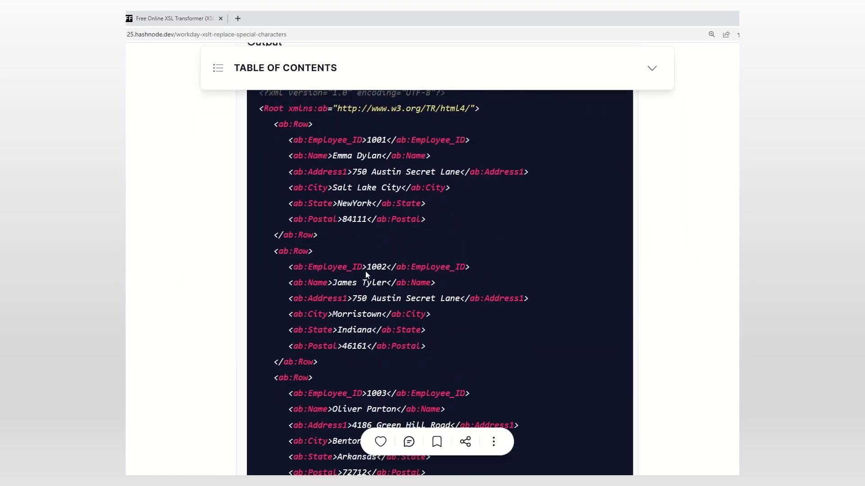
scroll(413, 261, down, 7)
scroll(415, 266, down, 1)
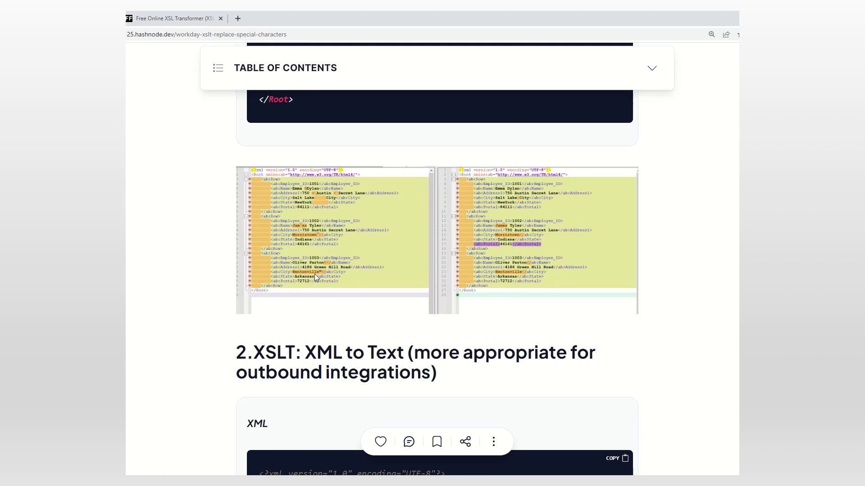
scroll(579, 268, up, 10)
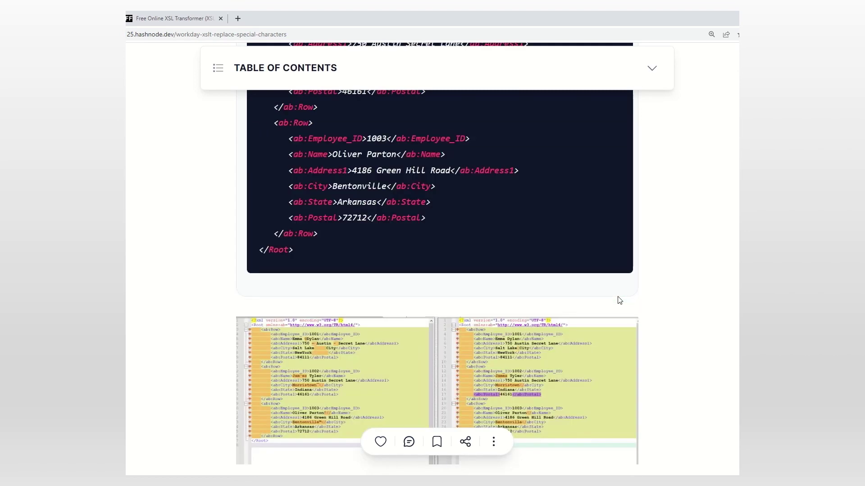
scroll(581, 263, up, 8)
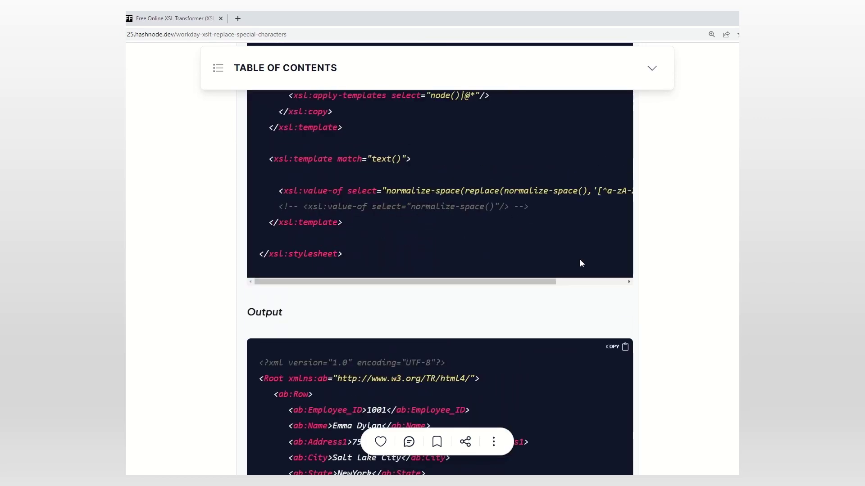
scroll(579, 254, up, 10)
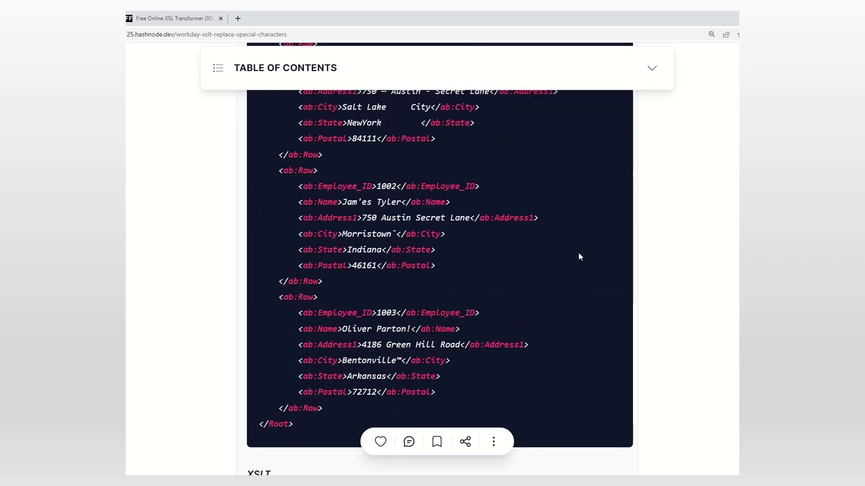
scroll(579, 254, up, 7)
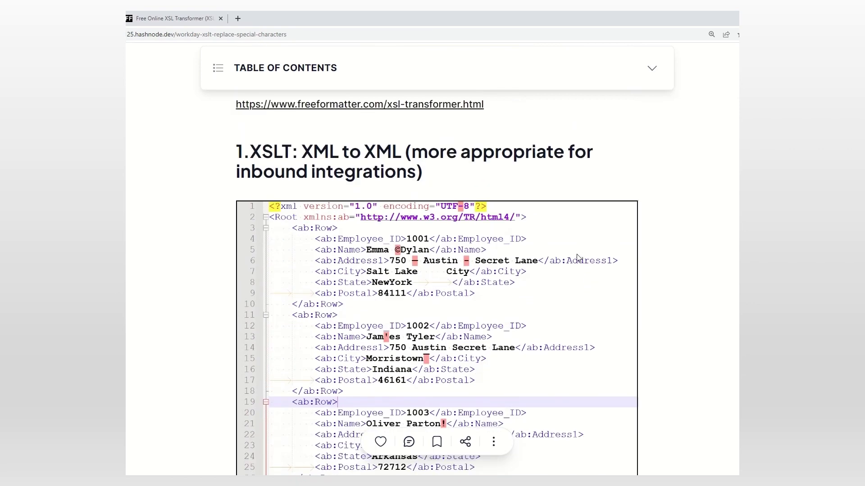
scroll(579, 255, down, 2)
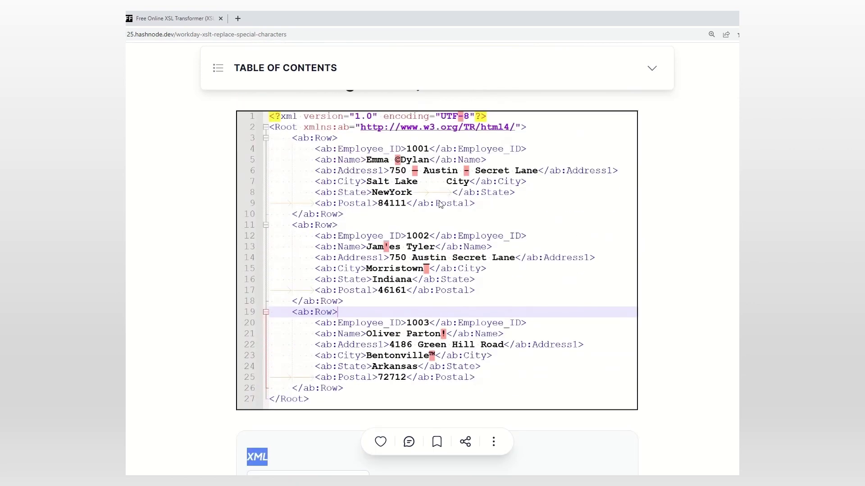
- In the XSL Transformer's stylesheet, add a hyphen to the allowed characters in the replace pattern, making it [^a-zA-Z0-9 ,-]
click(181, 22)
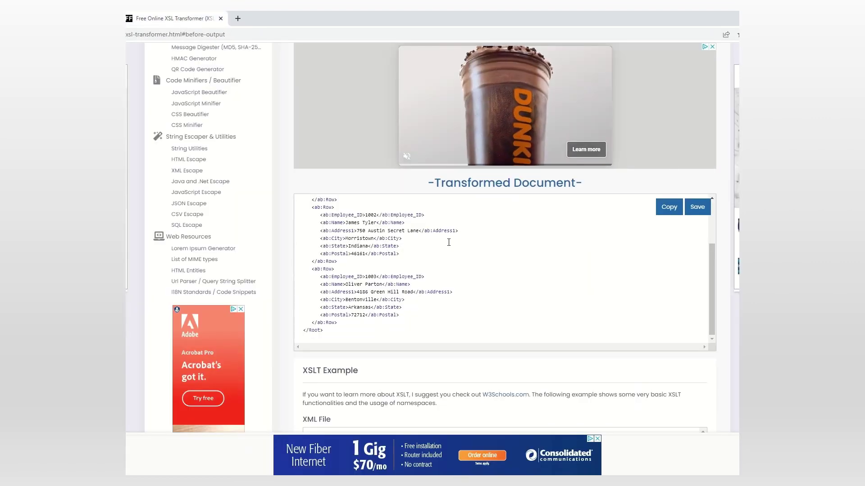
scroll(723, 271, up, 7)
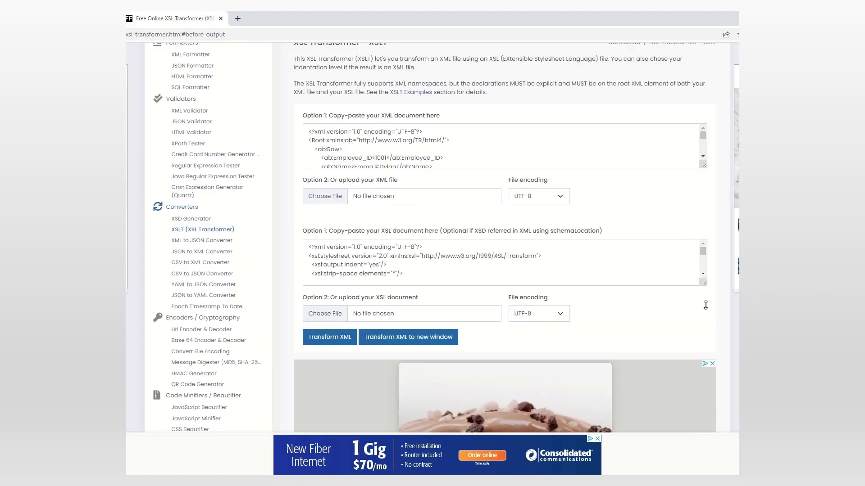
click(540, 270)
scroll(540, 350, down, 1)
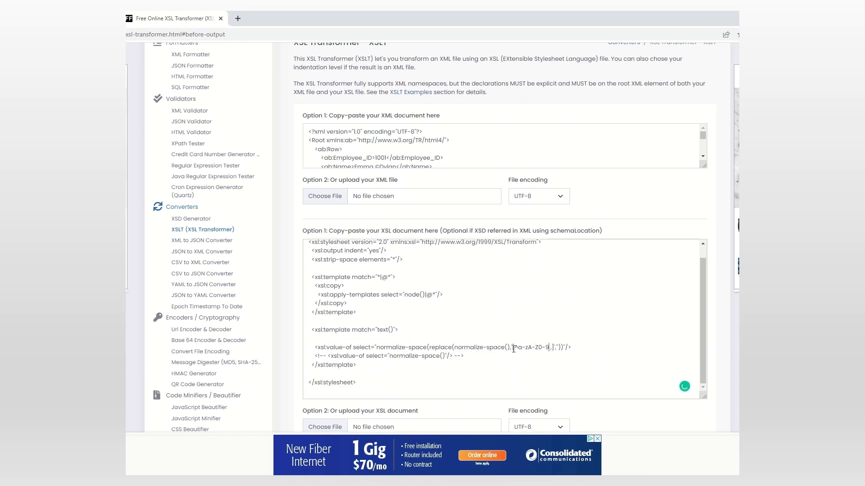
drag(514, 347, 554, 347)
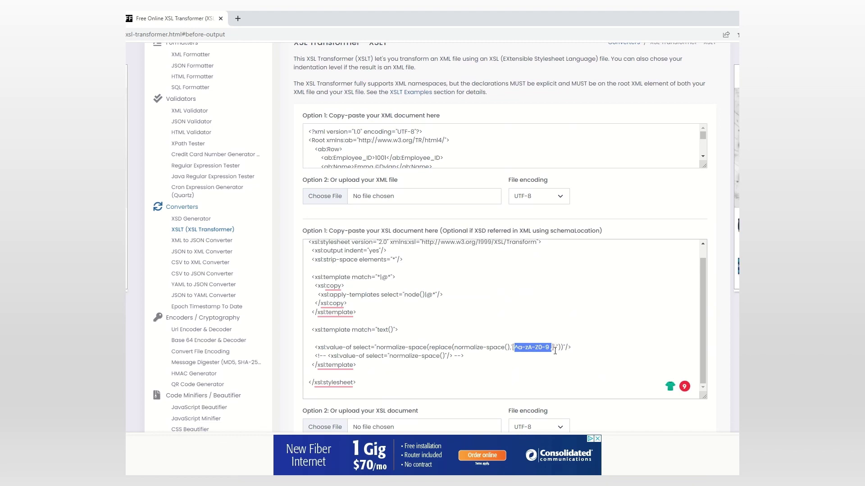
click(553, 347)
text(-)
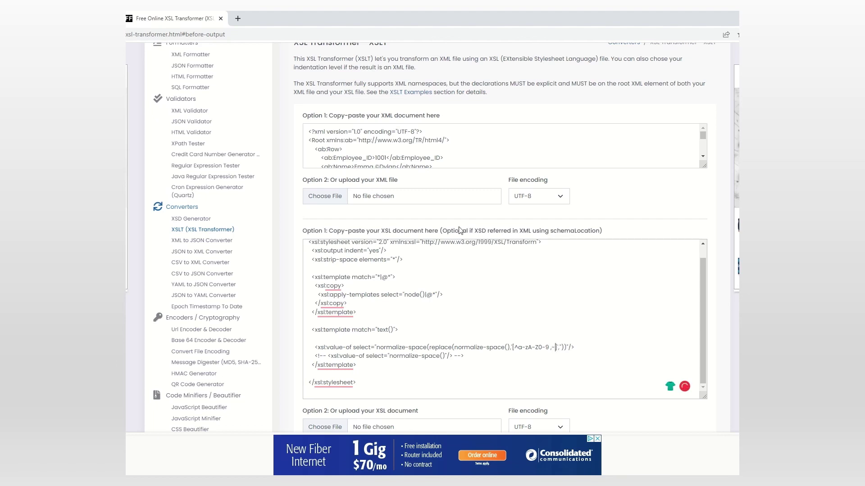
scroll(722, 266, down, 4)
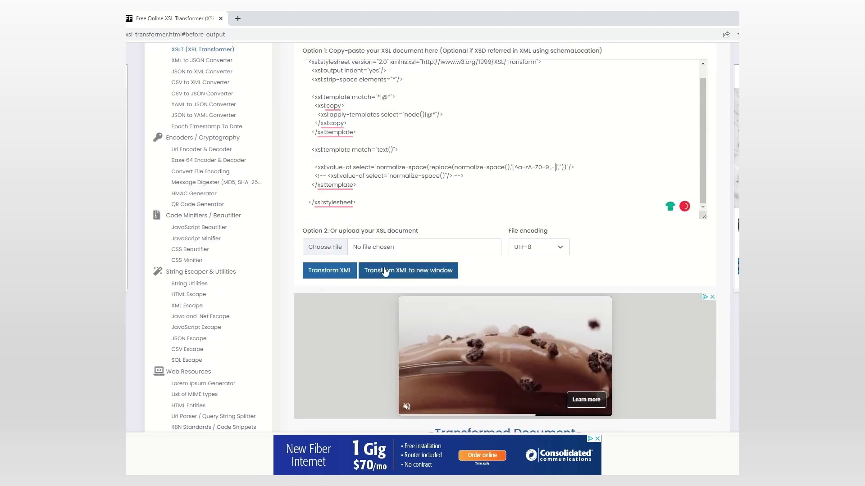
- Transform the XML with the hyphen-permitting pattern, review the output and check the stylesheet's replace expression in an enlarged text box
click(329, 270)
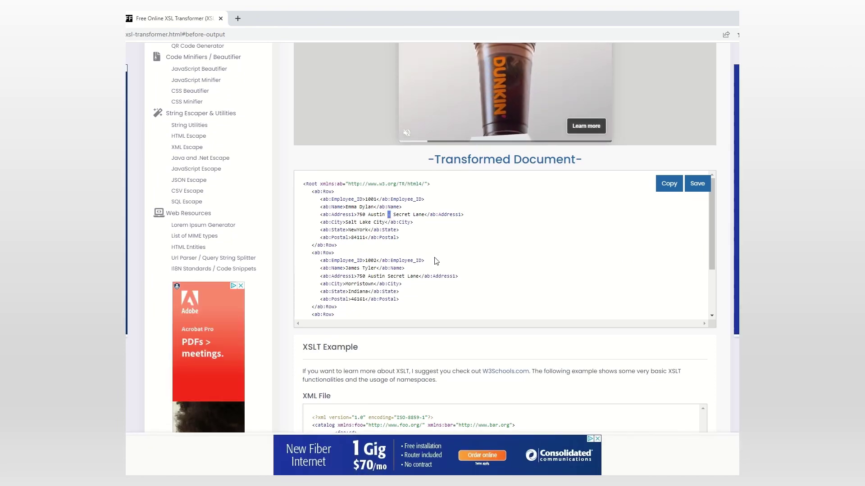
scroll(436, 261, up, 8)
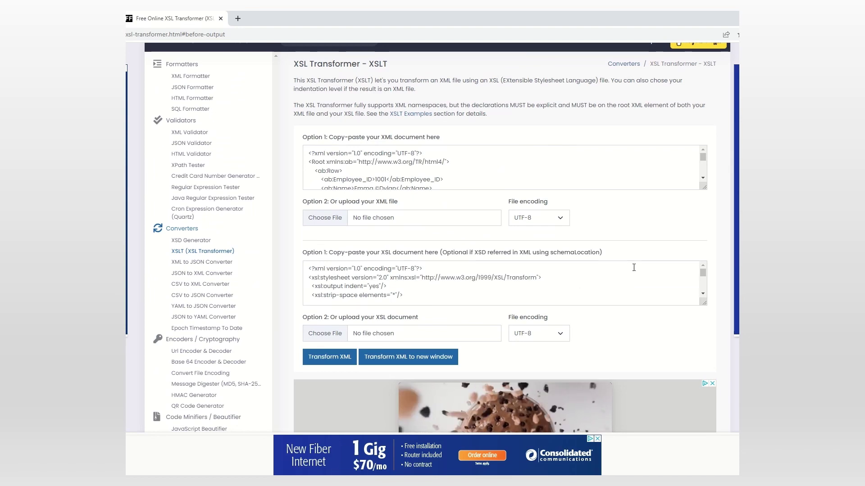
scroll(592, 285, down, 3)
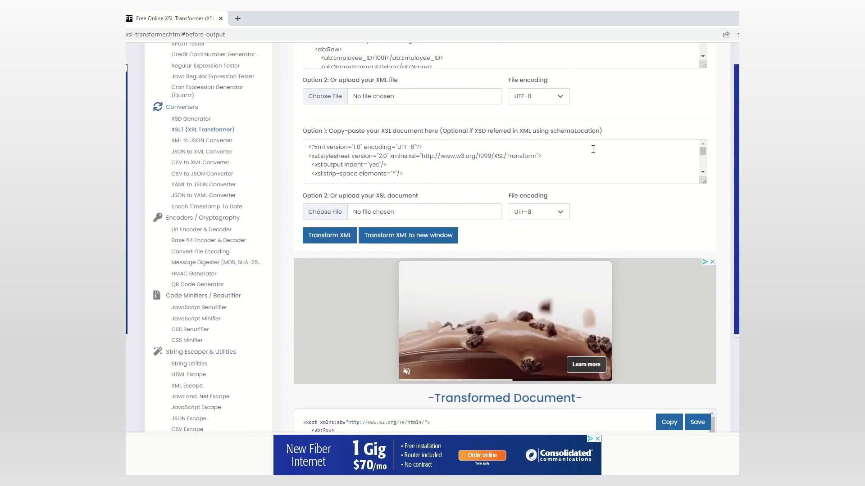
scroll(591, 165, down, 5)
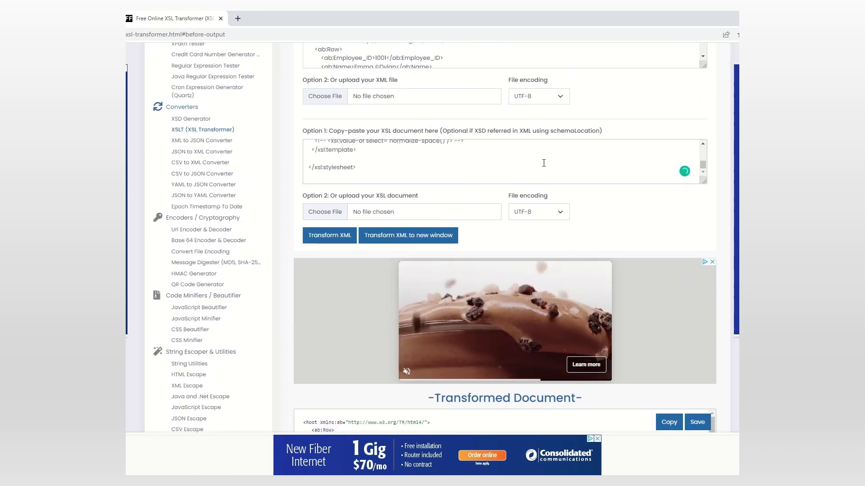
scroll(540, 166, down, 1)
drag(514, 178, 675, 222)
click(555, 215)
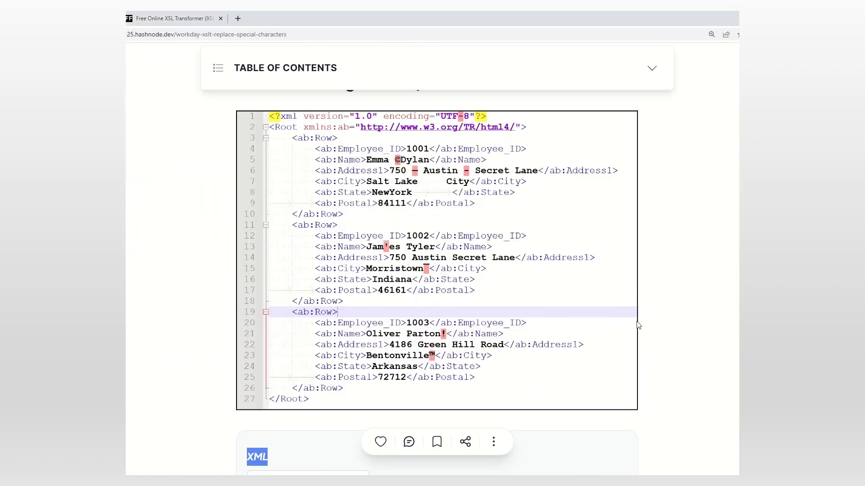
- Examine the article's section "XSLT: XML to Text", including its sample XML and the text-output stylesheet
scroll(638, 289, down, 5)
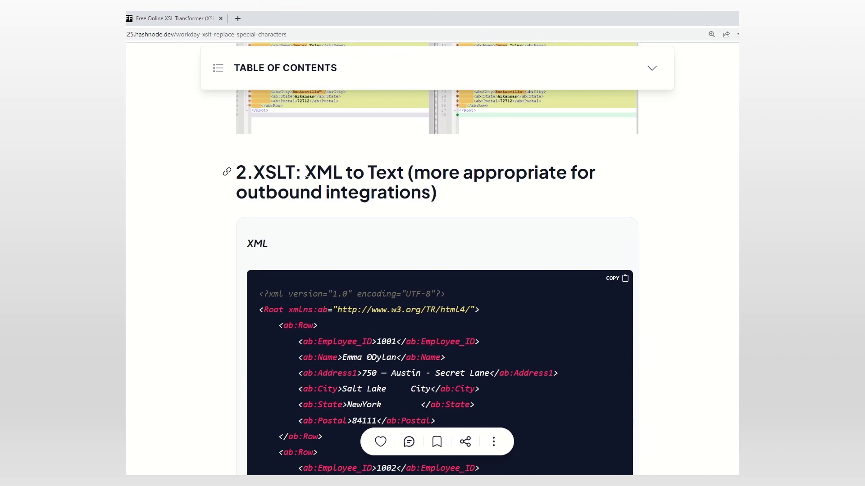
drag(307, 174, 410, 174)
click(447, 175)
scroll(630, 225, down, 4)
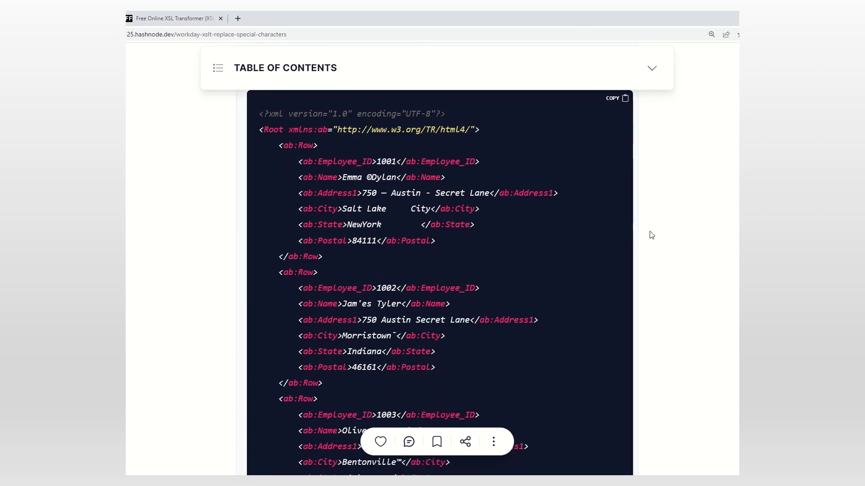
drag(302, 162, 502, 337)
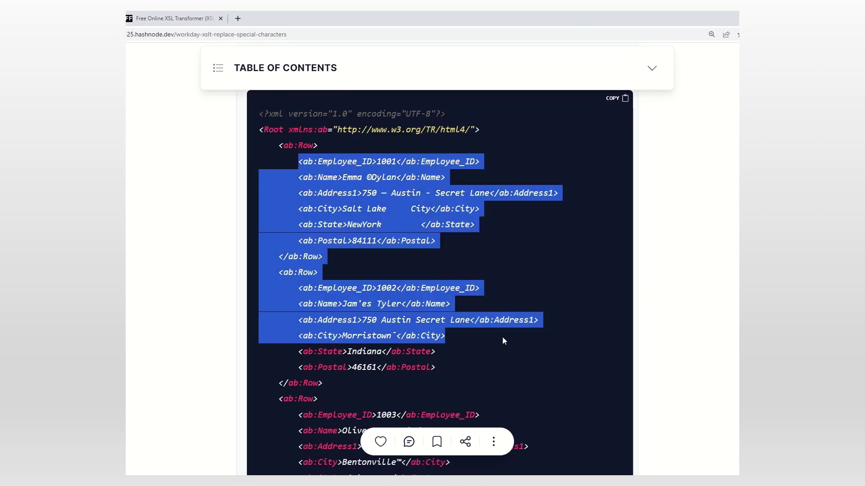
click(514, 249)
scroll(516, 249, down, 5)
scroll(517, 253, down, 6)
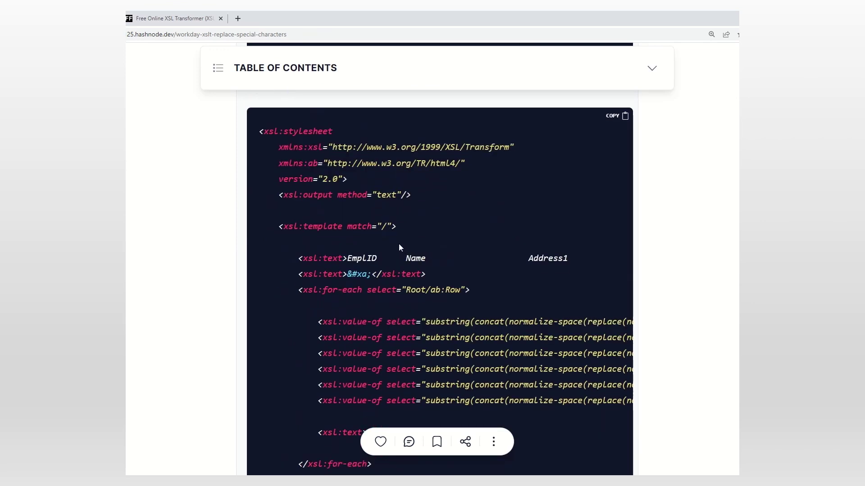
scroll(659, 334, down, 2)
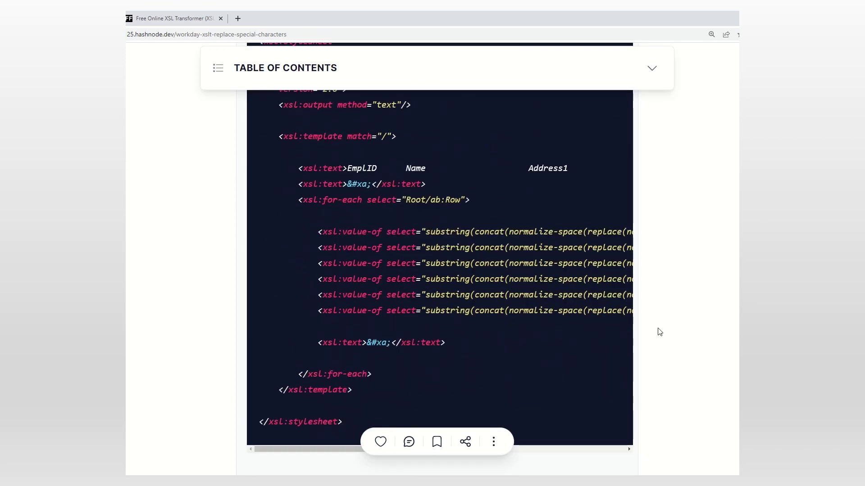
scroll(692, 280, down, 2)
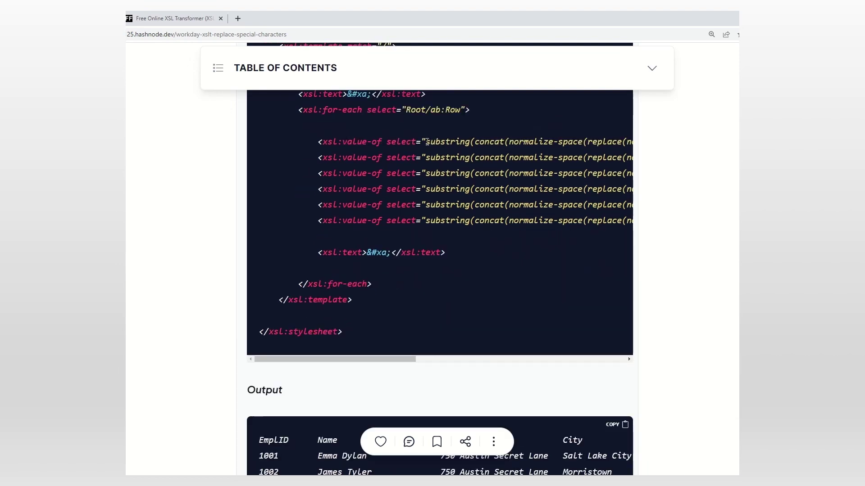
- Examine the value-of expressions in the XML-to-text stylesheet, especially the replace pattern [^a-zA-Z0-9 ,] applied to each field
drag(427, 143, 588, 142)
click(396, 385)
drag(384, 358, 509, 320)
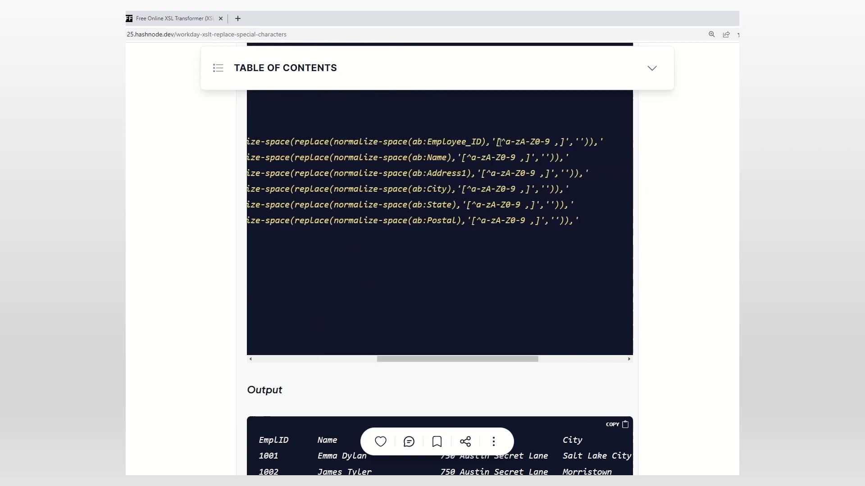
drag(501, 142, 560, 142)
click(463, 145)
drag(502, 142, 561, 142)
click(561, 187)
double_click(561, 142)
click(573, 174)
- Copy the sample XML from the article's XML to Text section and replace the XSL Transformer's XML document with it
scroll(641, 239, up, 10)
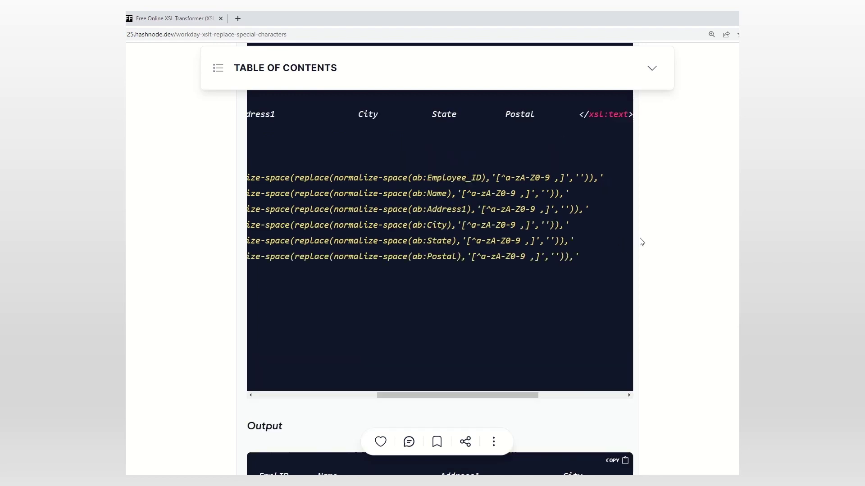
scroll(642, 242, up, 5)
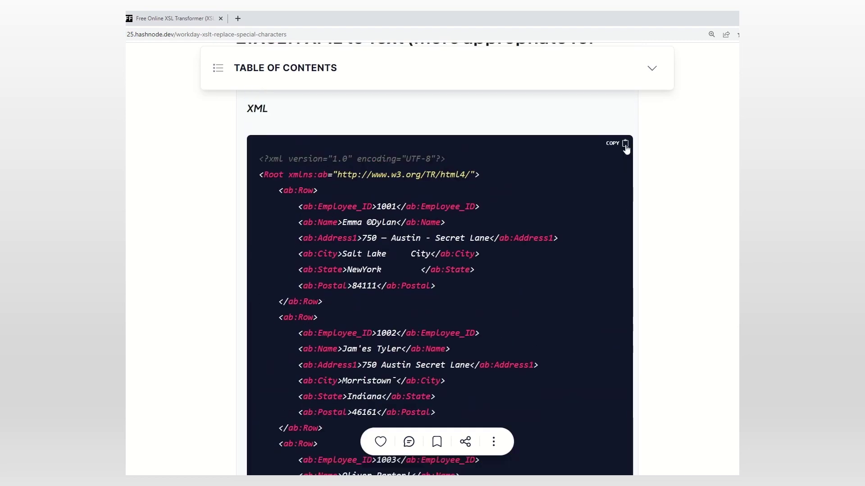
click(176, 21)
scroll(456, 161, up, 3)
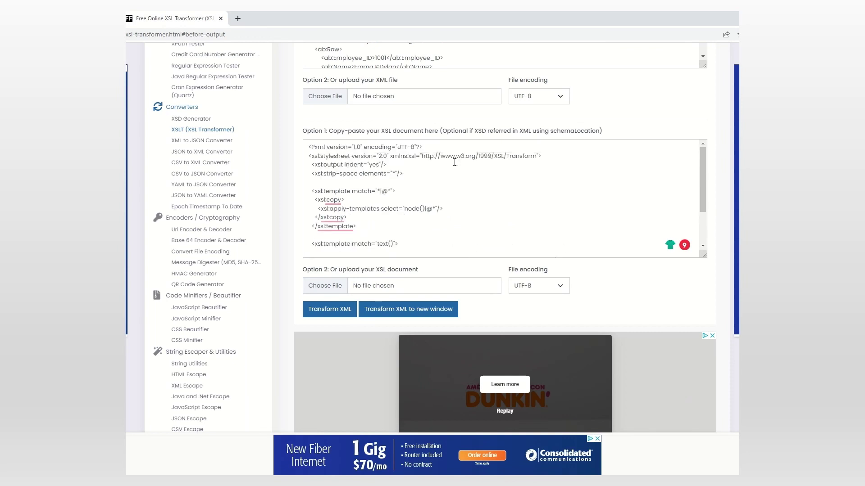
scroll(653, 112, up, 1)
scroll(655, 119, up, 2)
click(576, 192)
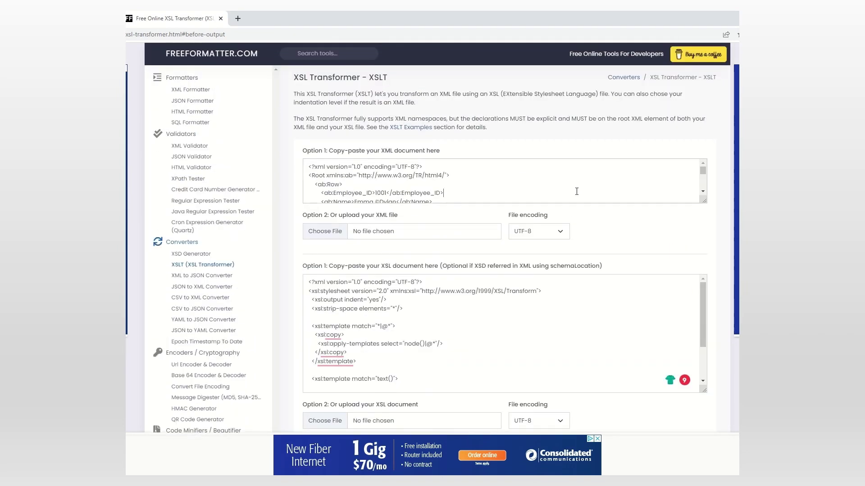
key(ctrl+a)
key(ctrl+c)
key(BackSpace)
key(ctrl+v)
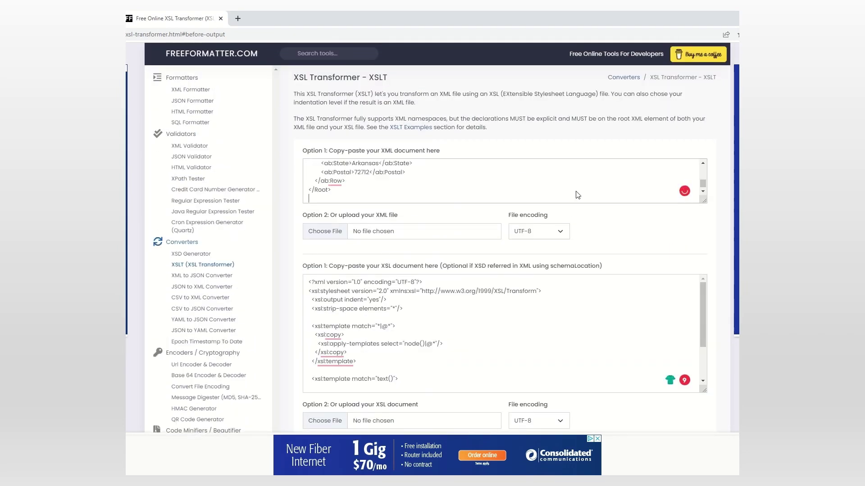
- Replace the transformer's XSL document with the XML-to-text stylesheet copied from the article, and transform the XML
key(ctrl+shift+Tab)
scroll(664, 283, down, 9)
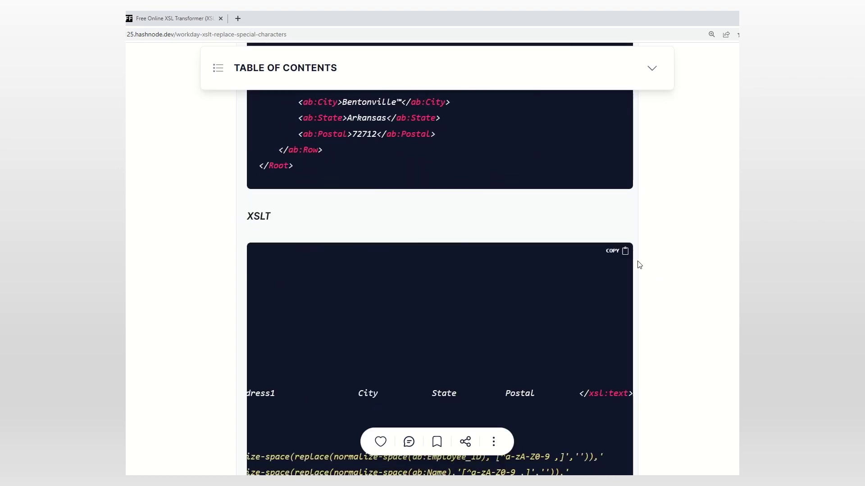
click(622, 255)
key(ctrl+Tab)
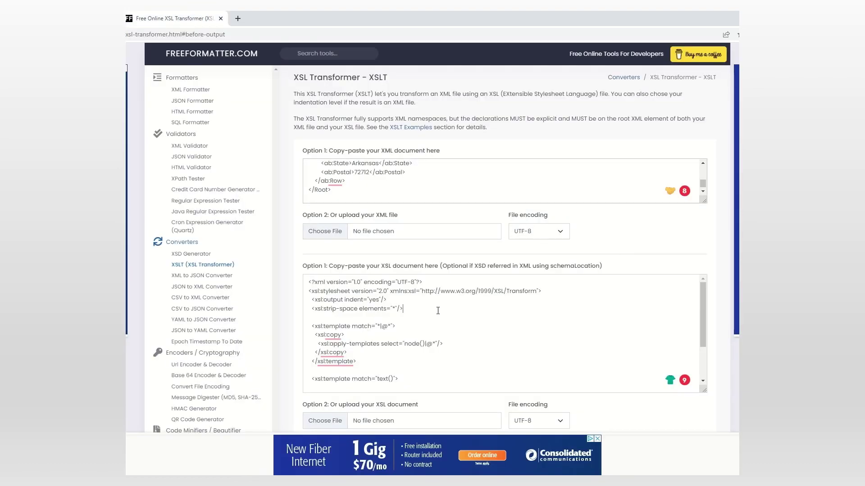
click(519, 315)
key(ctrl+a)
key(BackSpace)
key(ctrl+v)
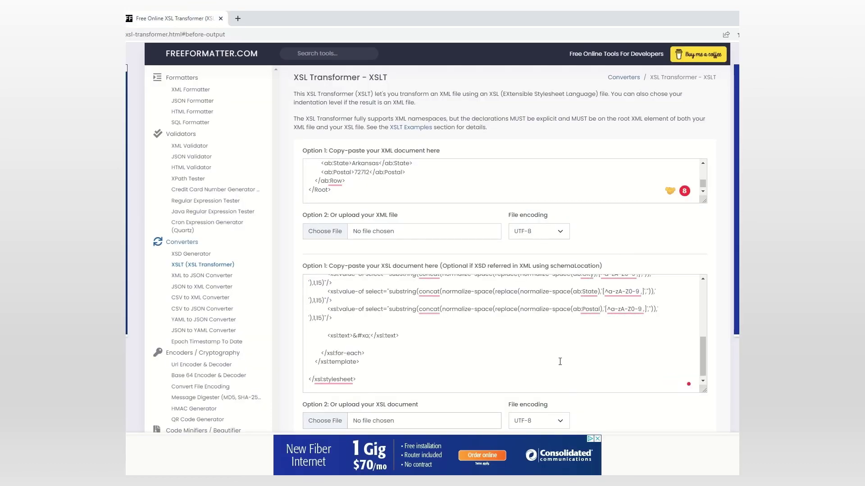
scroll(633, 418, down, 3)
click(324, 307)
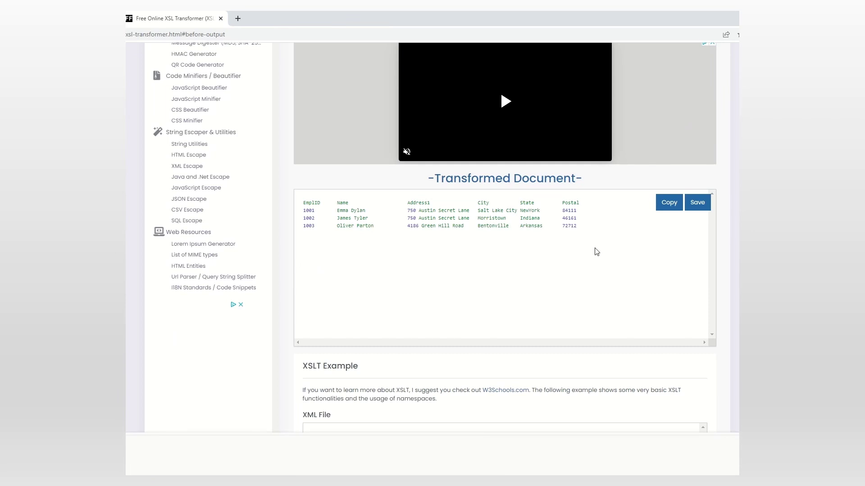
- Enlarge both document text boxes and add a hyphen to the ab:Name and ab:Address1 replace patterns, making them [^a-zA-Z0-9 ,-]
scroll(689, 208, up, 8)
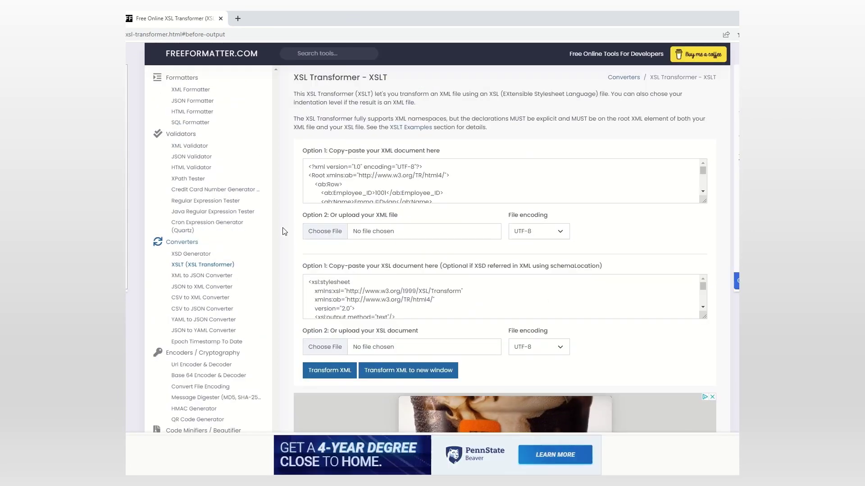
drag(704, 201, 704, 319)
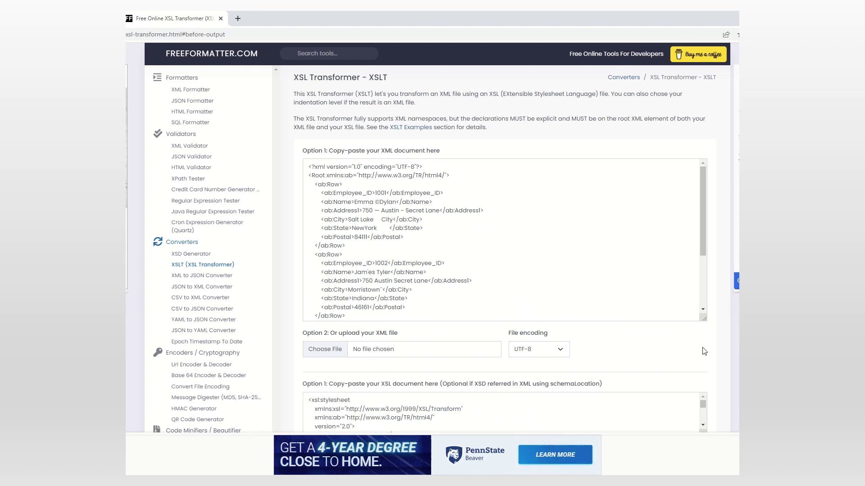
scroll(716, 343, down, 5)
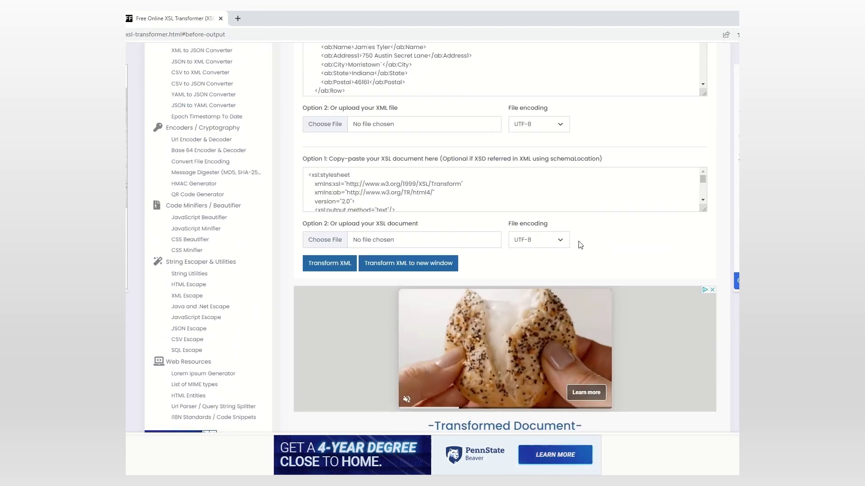
drag(703, 209, 702, 358)
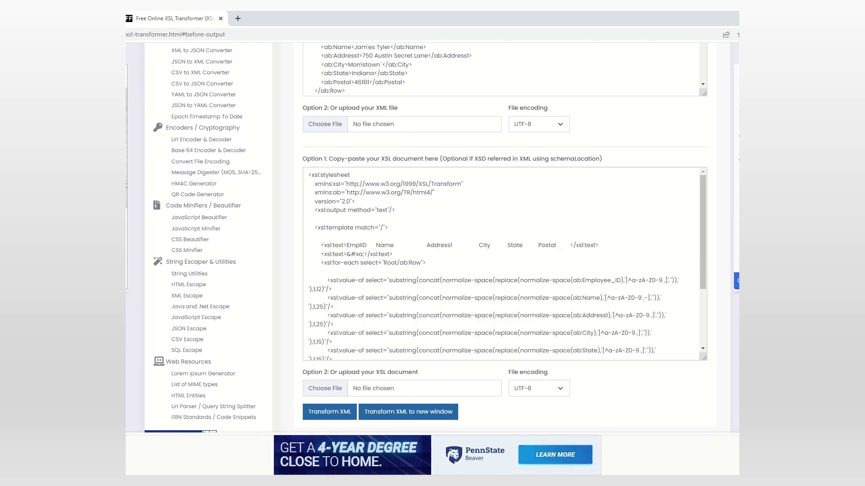
click(652, 316)
text(-)
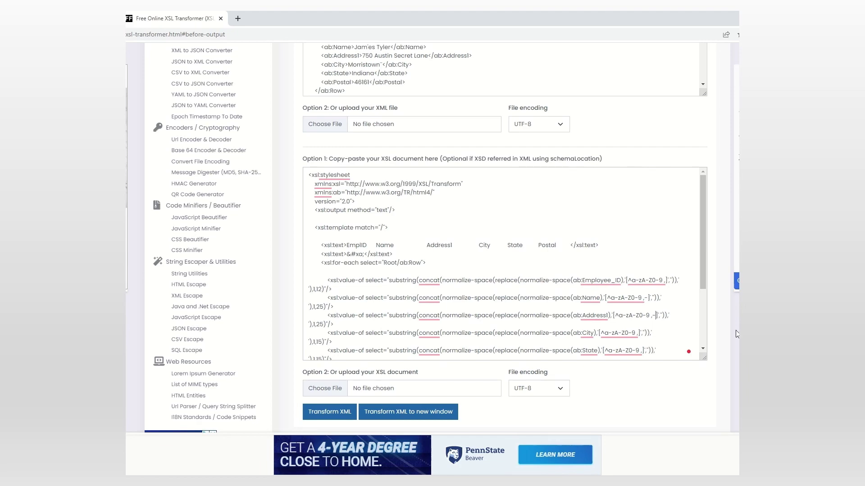
- Transform the XML again and check the hyphen in employee 1001's address in the transformed document
scroll(722, 335, down, 2)
click(343, 323)
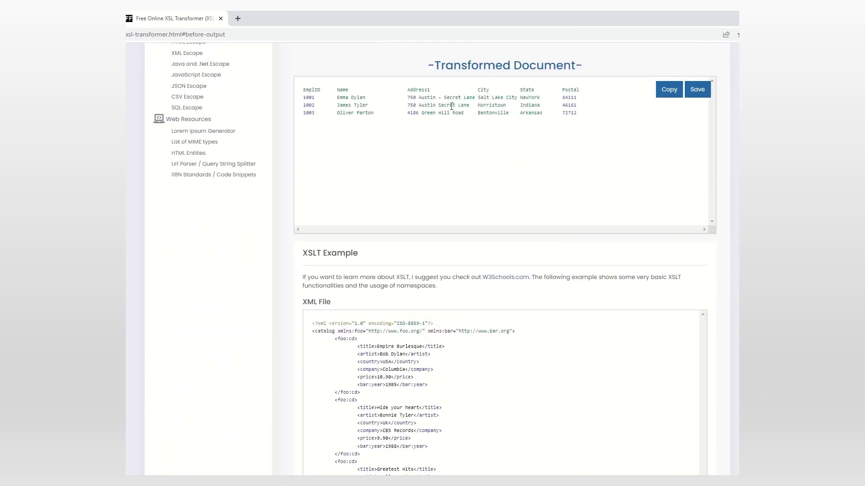
drag(435, 98, 442, 99)
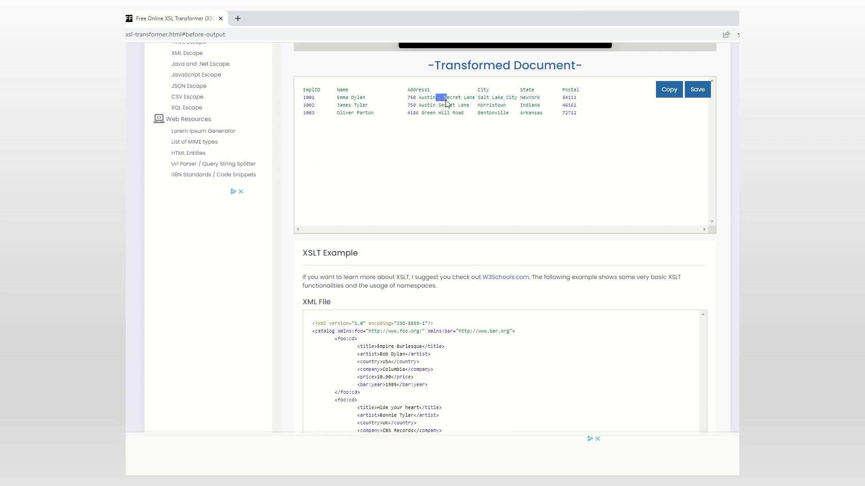
click(726, 255)
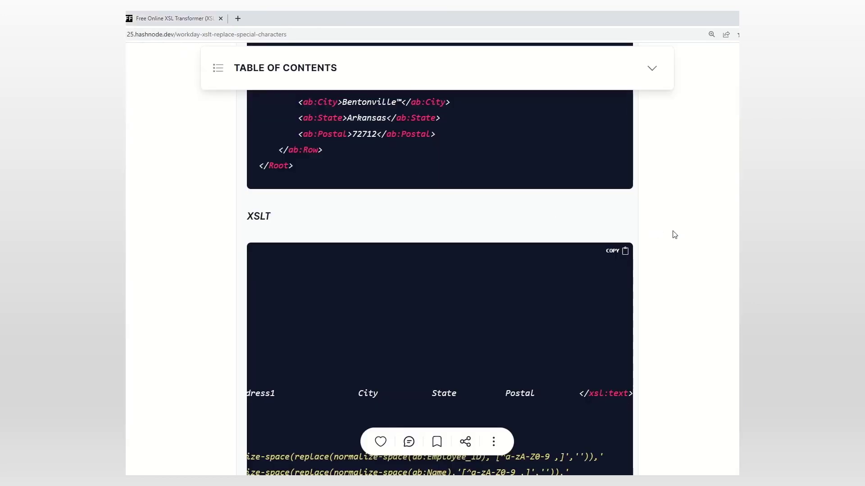
- Return to the article and read "Solving the problem at the root", including how special characters enter the system and the Solution
scroll(673, 232, down, 4)
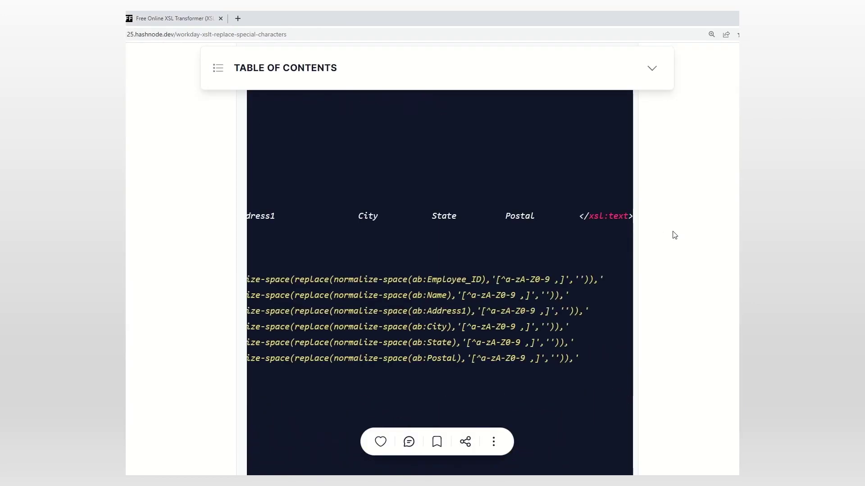
scroll(674, 234, down, 10)
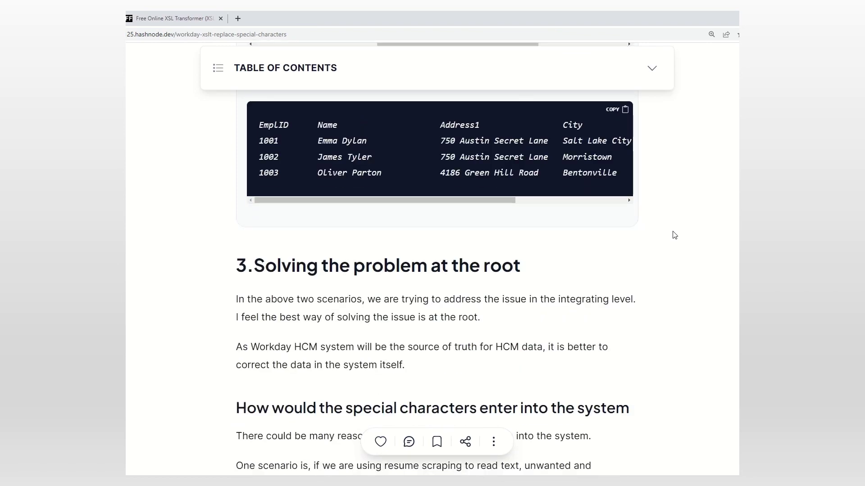
scroll(674, 235, down, 2)
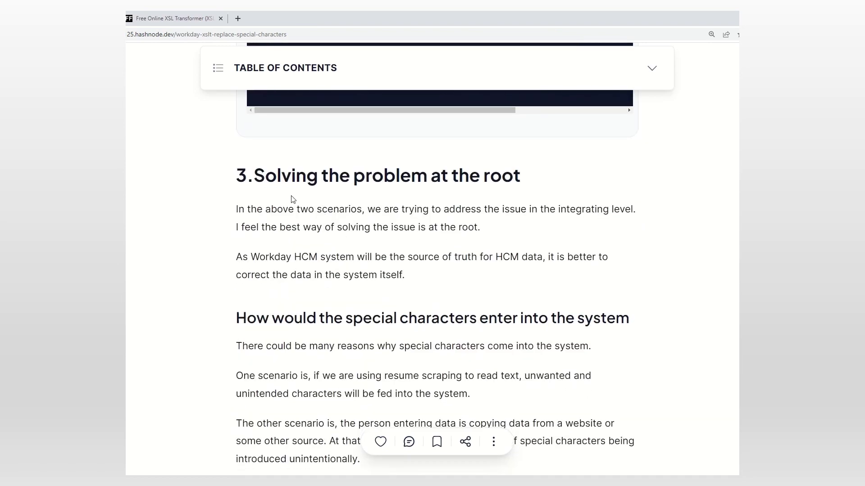
drag(254, 175, 529, 175)
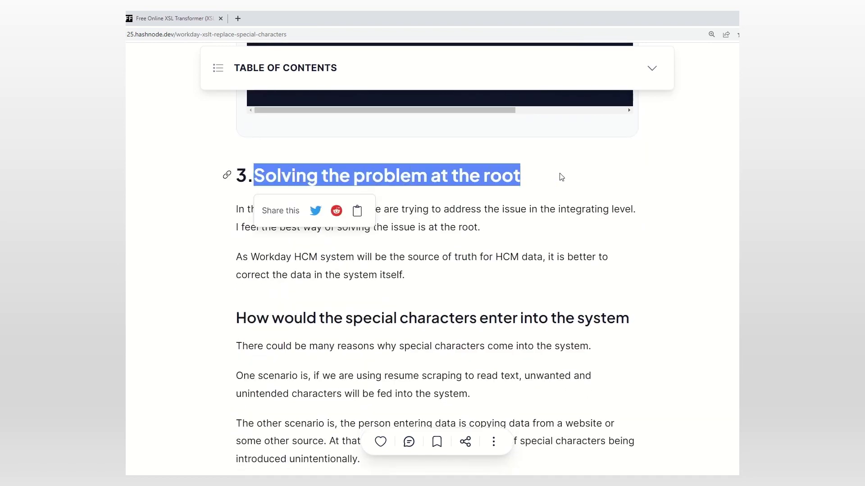
click(609, 176)
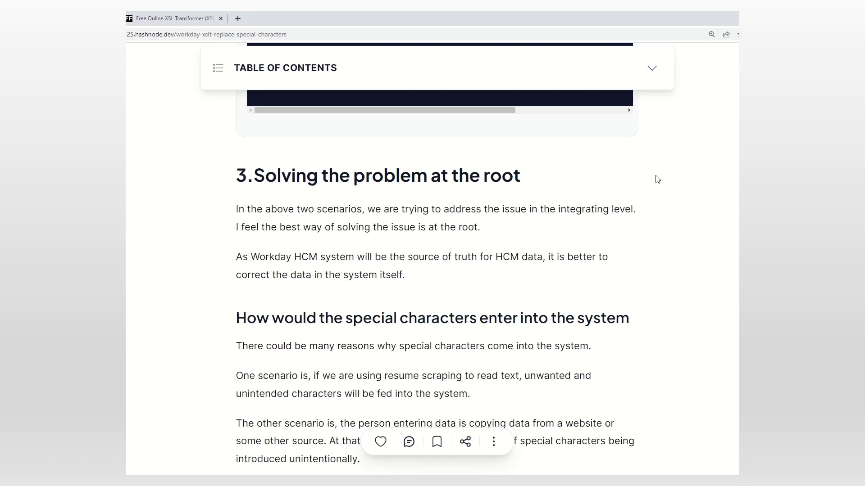
scroll(656, 178, down, 5)
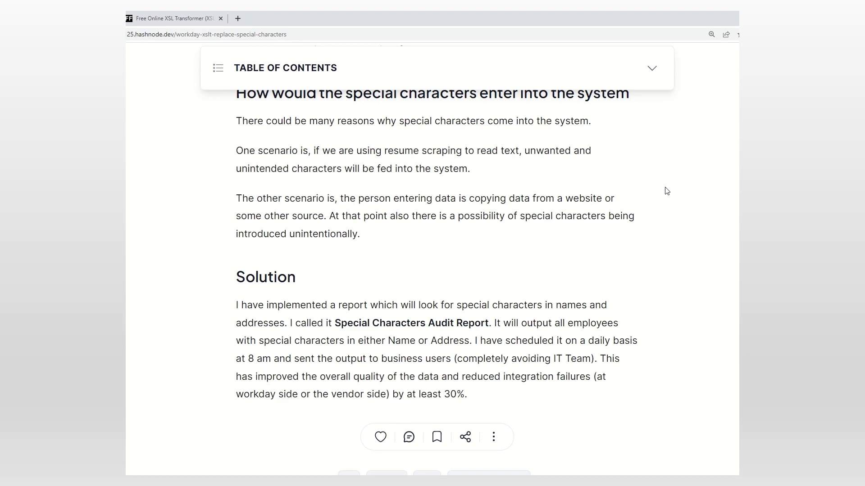
- Go back to the beginning of the special characters article and review its title and table of contents
scroll(671, 196, up, 3)
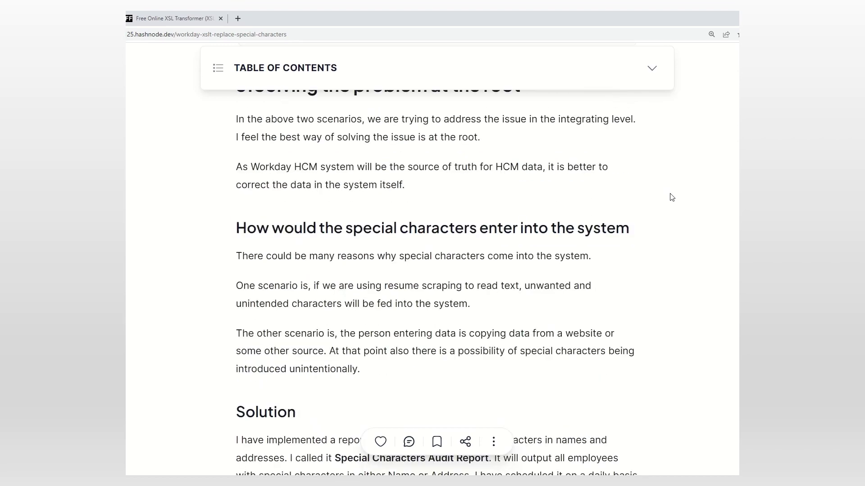
scroll(671, 197, up, 15)
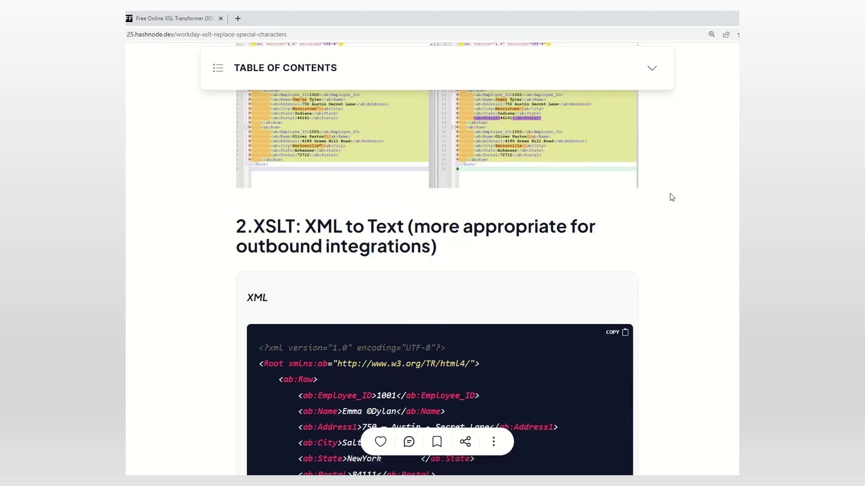
scroll(671, 197, up, 20)
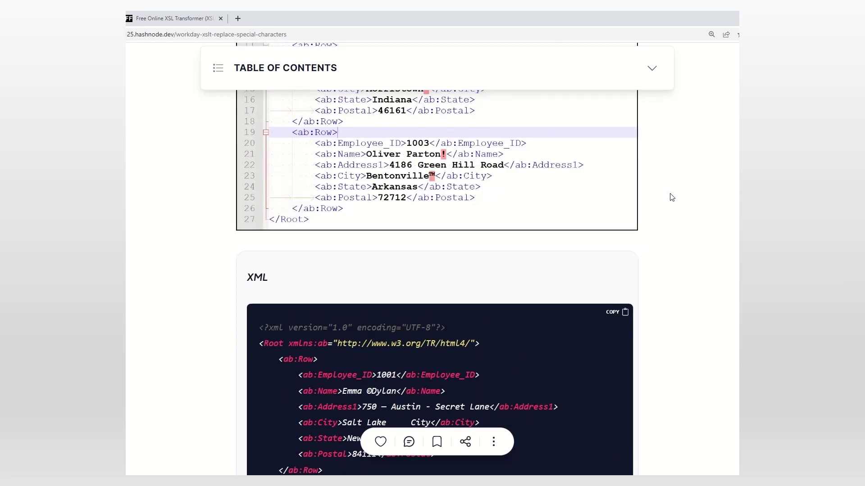
scroll(671, 197, up, 20)
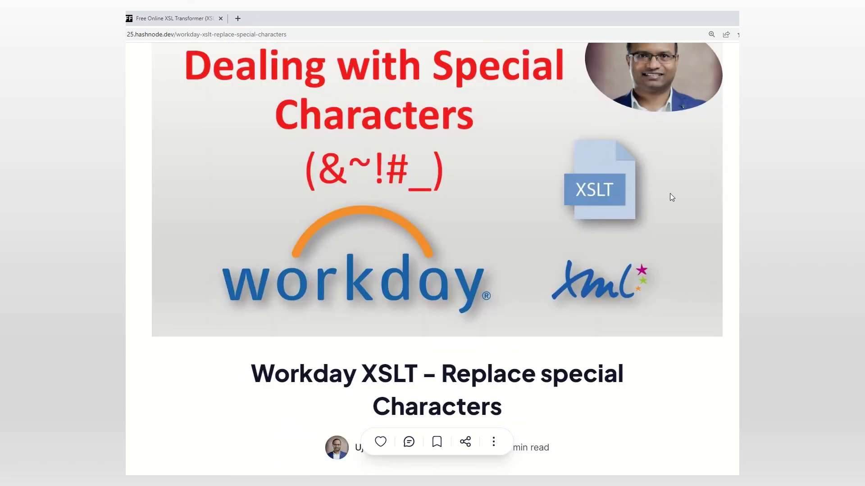
scroll(669, 197, up, 1)
scroll(601, 330, down, 4)
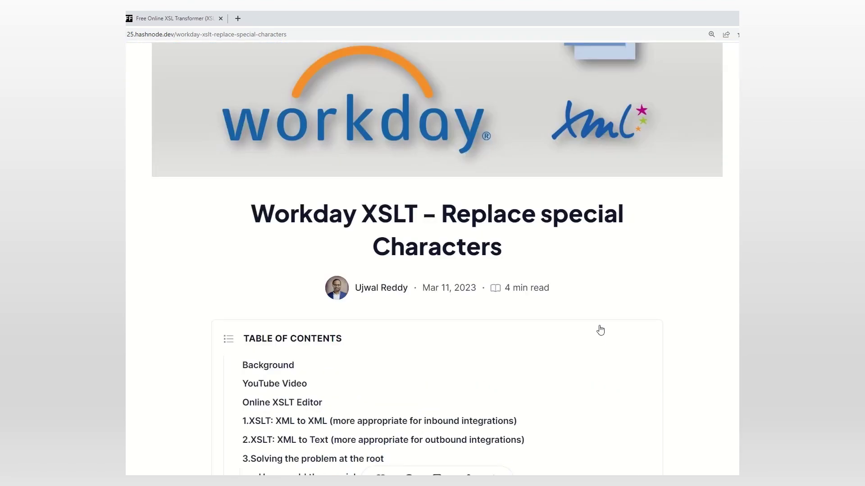
scroll(600, 330, down, 1)
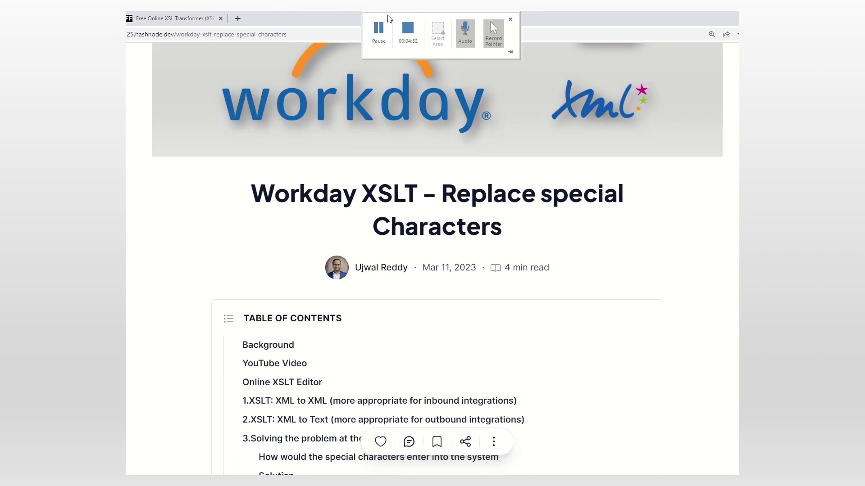
click(410, 36)
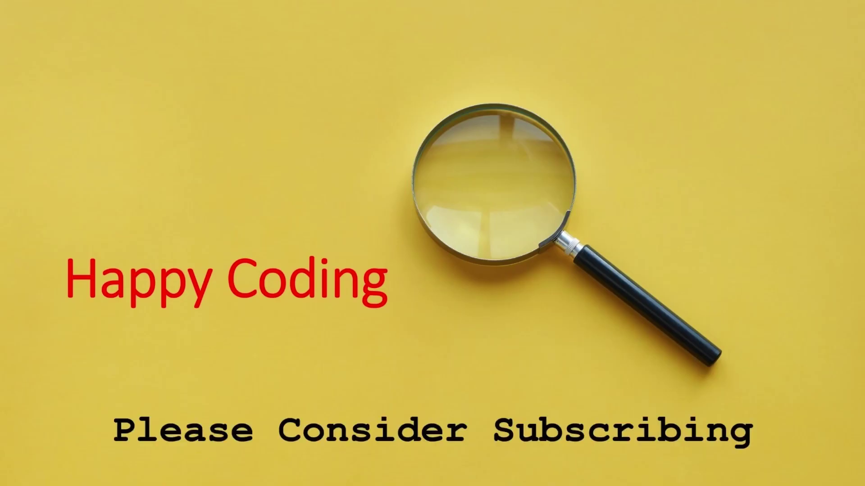